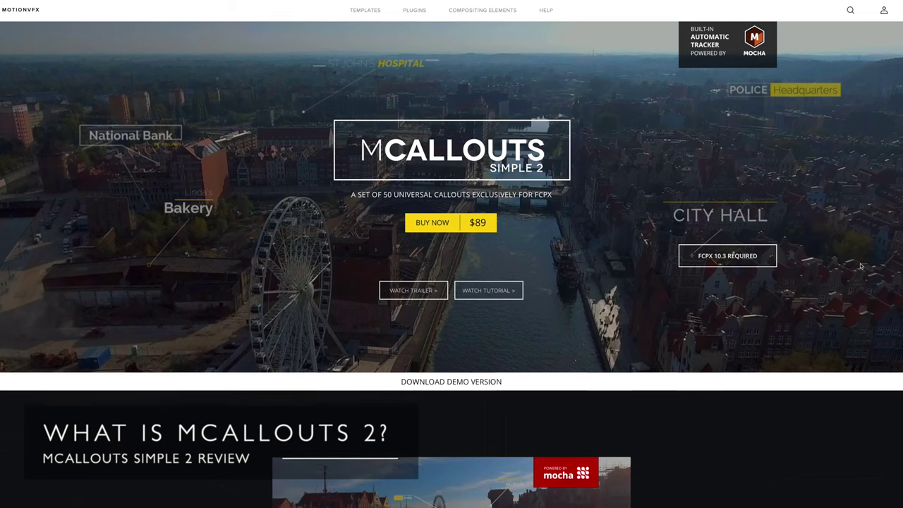
{"action": "scroll", "coordinate": [861, 266], "scroll_direction": "down", "scroll_amount": 1}
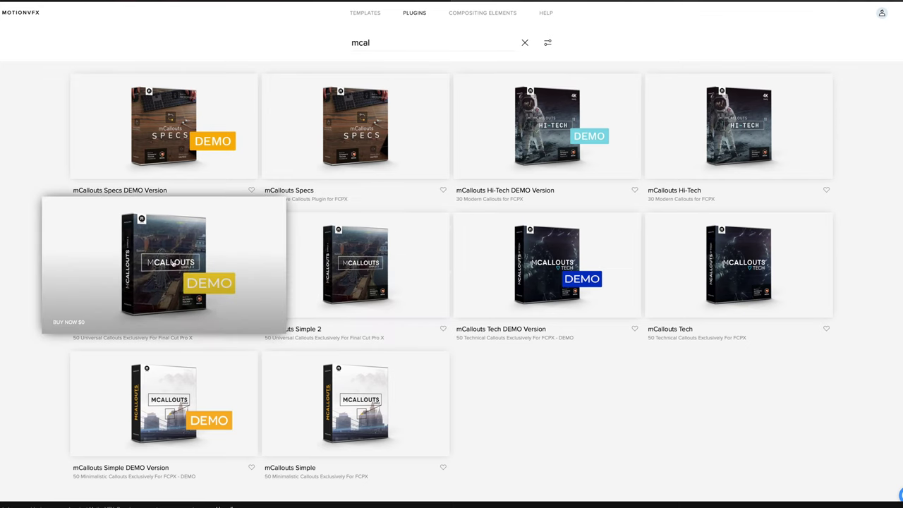
Open the mCallouts Simple 2 product page and add its free demo version to the cart
{"action": "left_click", "coordinate": [187, 267]}
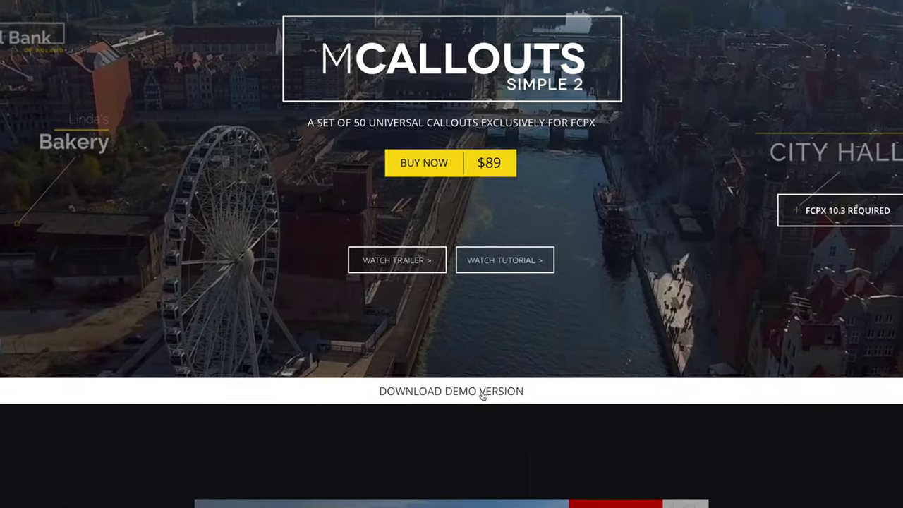
{"action": "left_click", "coordinate": [480, 395]}
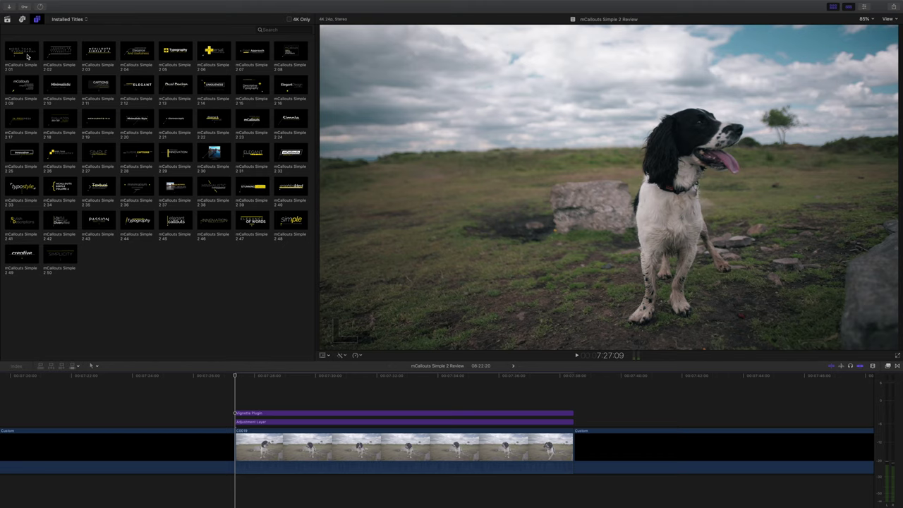
Place mCallouts Simple 2 01 above the dog clip C0019 and trim its start later
{"action": "left_click_drag", "start_coordinate": [27, 56], "coordinate": [243, 405]}
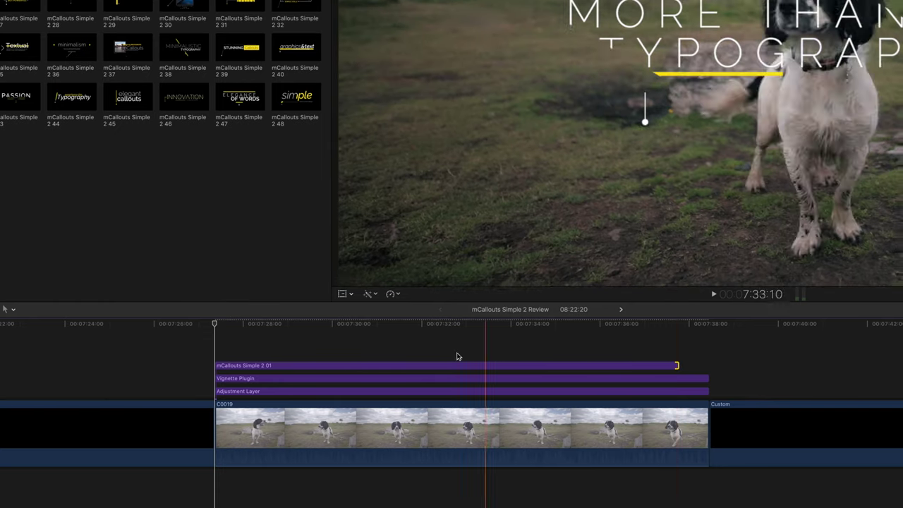
{"action": "left_click_drag", "start_coordinate": [216, 365], "coordinate": [262, 366]}
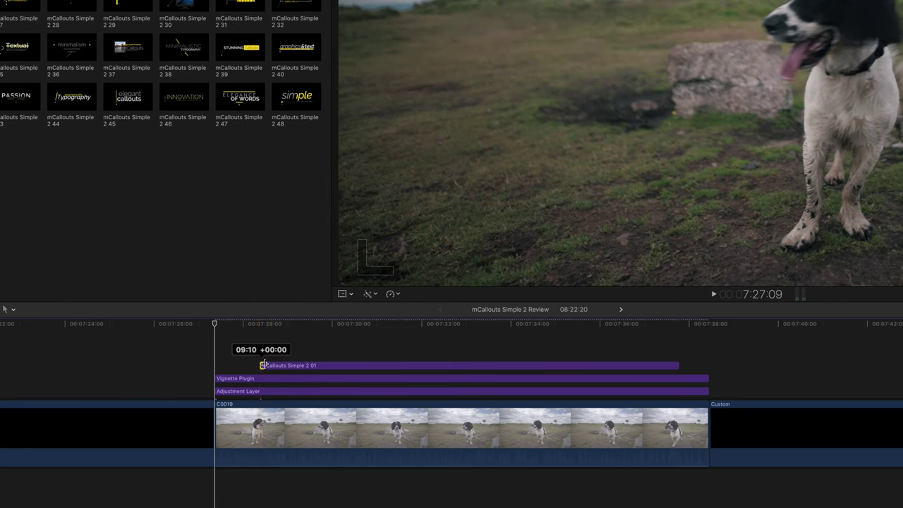
Label the callout NOSE and flip its bar to the Left
{"action": "left_click", "coordinate": [262, 364]}
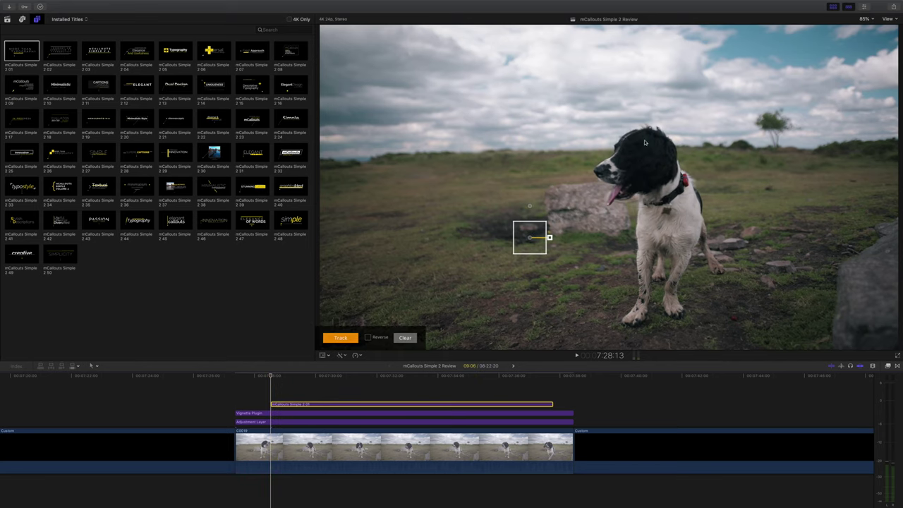
{"action": "left_click", "coordinate": [864, 9]}
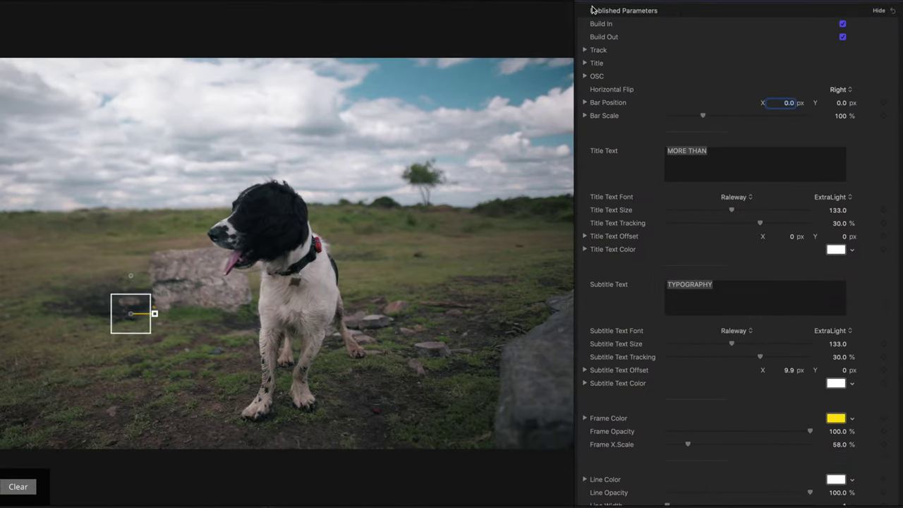
{"action": "key", "text": "space"}
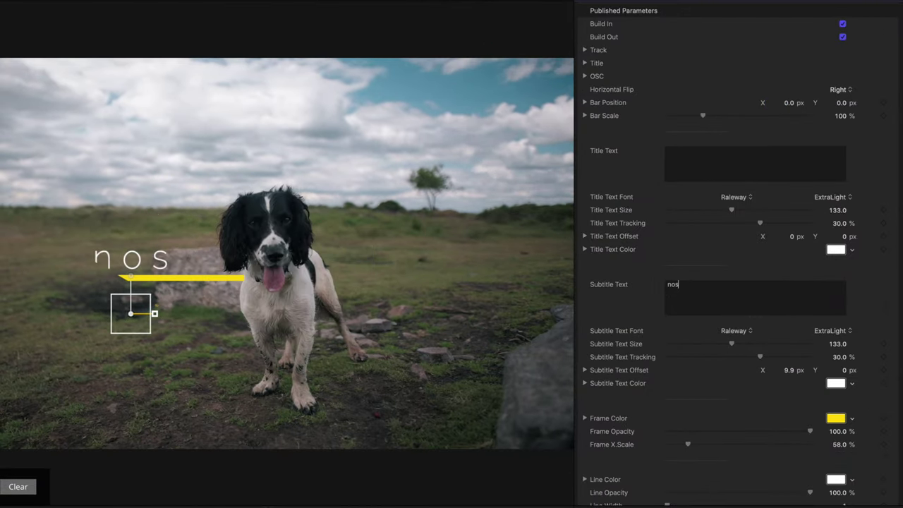
{"action": "left_click", "coordinate": [838, 89]}
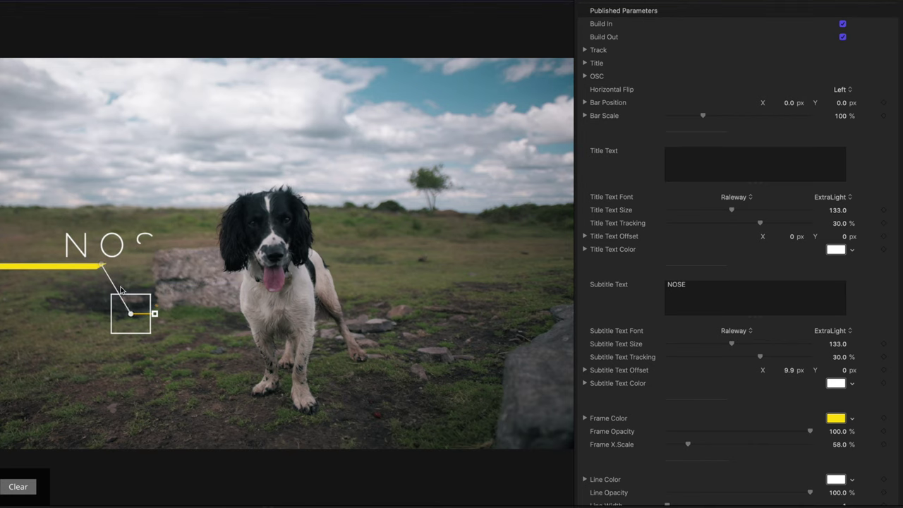
Move the NOSE title up and right, then track its target on the dog's nose
{"action": "left_click_drag", "start_coordinate": [121, 289], "coordinate": [209, 258]}
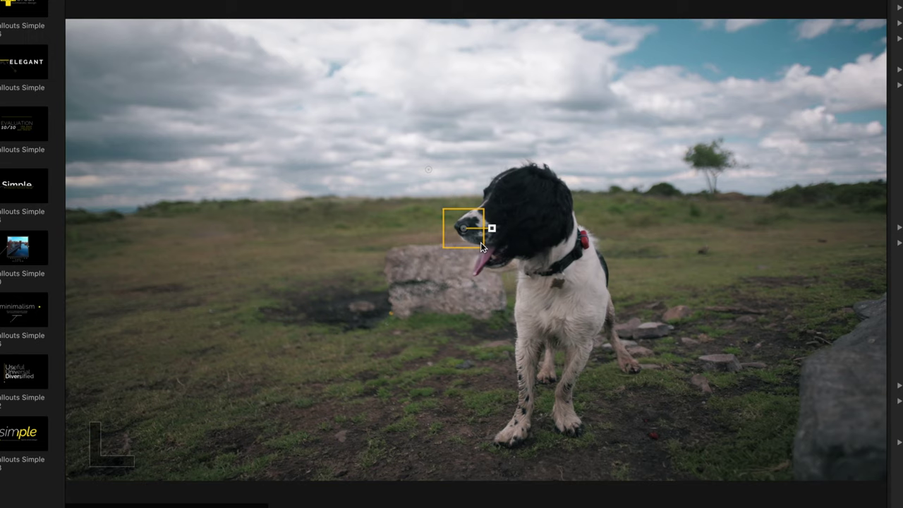
{"action": "left_click_drag", "start_coordinate": [480, 242], "coordinate": [475, 239]}
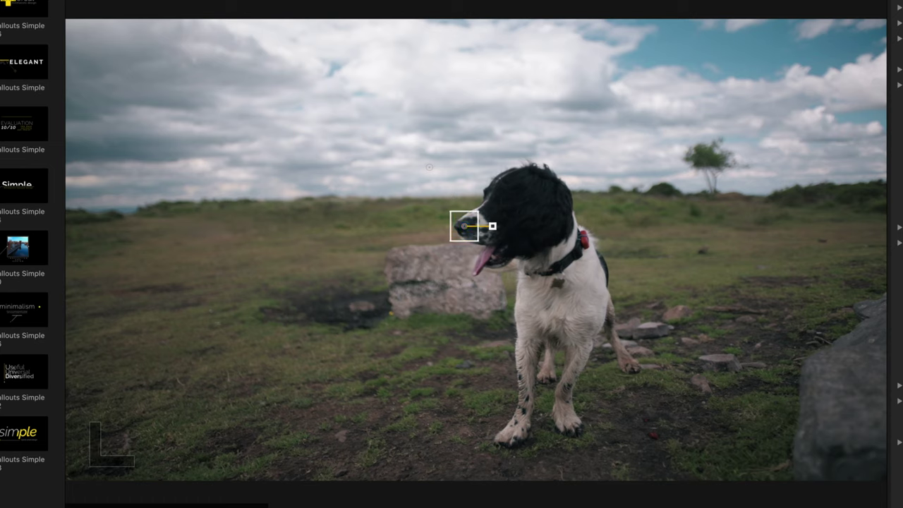
{"action": "left_click", "coordinate": [263, 344]}
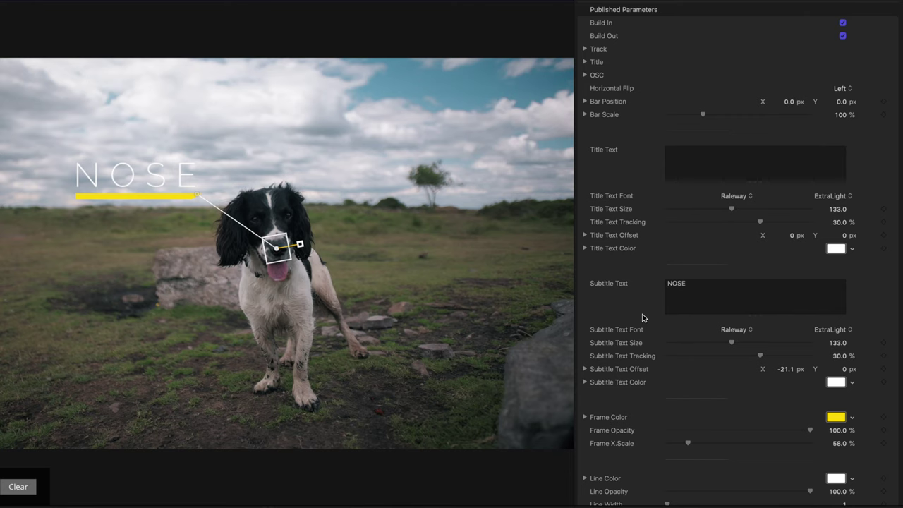
Make the NOSE callout bar pale blue and set Track Spot Opacity to 0%
{"action": "scroll", "coordinate": [737, 231], "scroll_direction": "down", "scroll_amount": 5}
{"action": "left_click", "coordinate": [858, 292]}
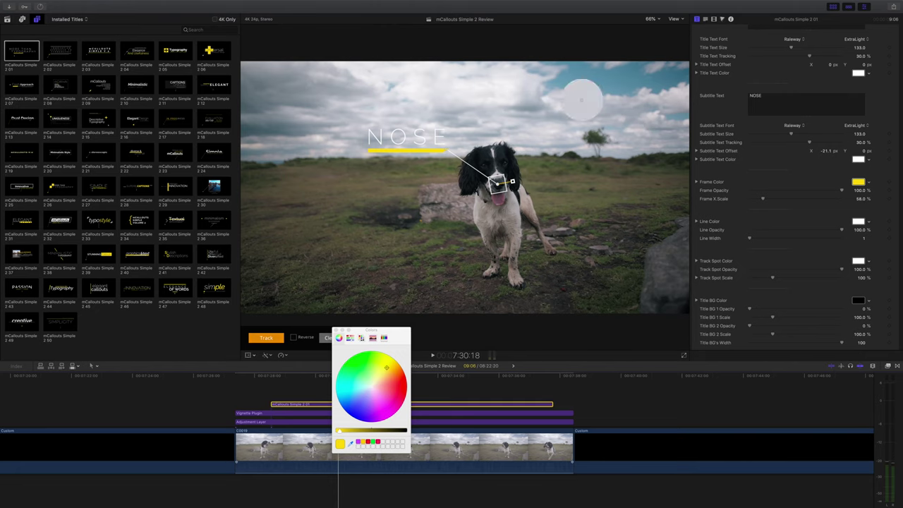
{"action": "left_click", "coordinate": [359, 391]}
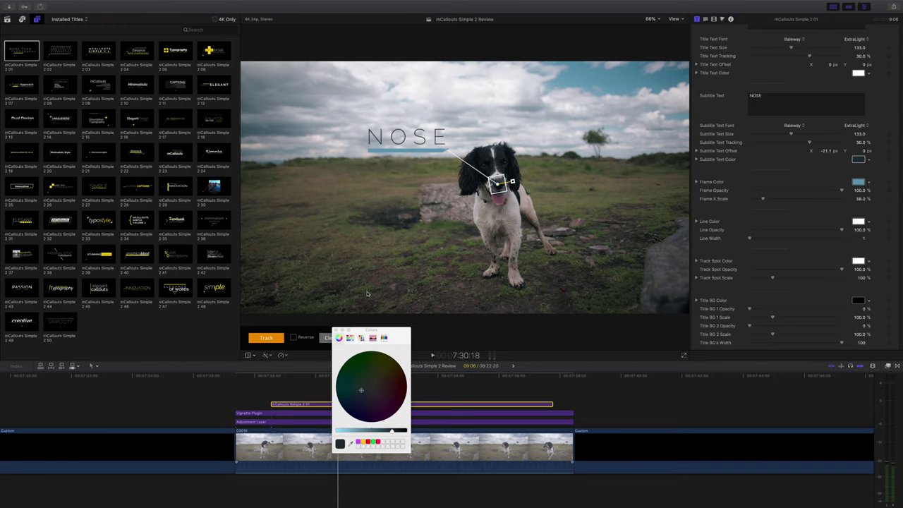
{"action": "left_click", "coordinate": [858, 158]}
{"action": "scroll", "coordinate": [834, 225], "scroll_direction": "up", "scroll_amount": 1}
{"action": "left_click_drag", "start_coordinate": [802, 280], "coordinate": [749, 279]}
{"action": "left_click", "coordinate": [858, 231]}
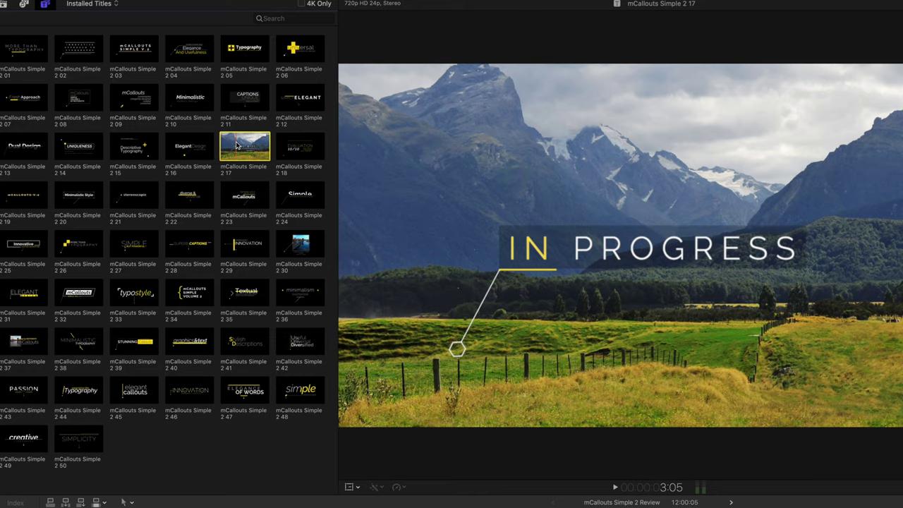
Add a shortened mCallouts Simple 2 17 above the lens clip, titled SIGMA at size 70
{"action": "left_click_drag", "start_coordinate": [238, 146], "coordinate": [441, 460]}
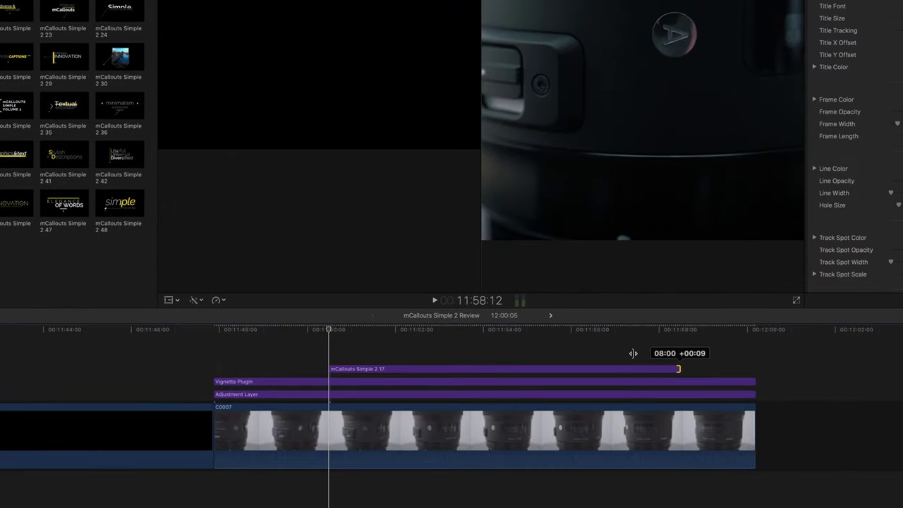
{"action": "left_click_drag", "start_coordinate": [633, 352], "coordinate": [634, 354]}
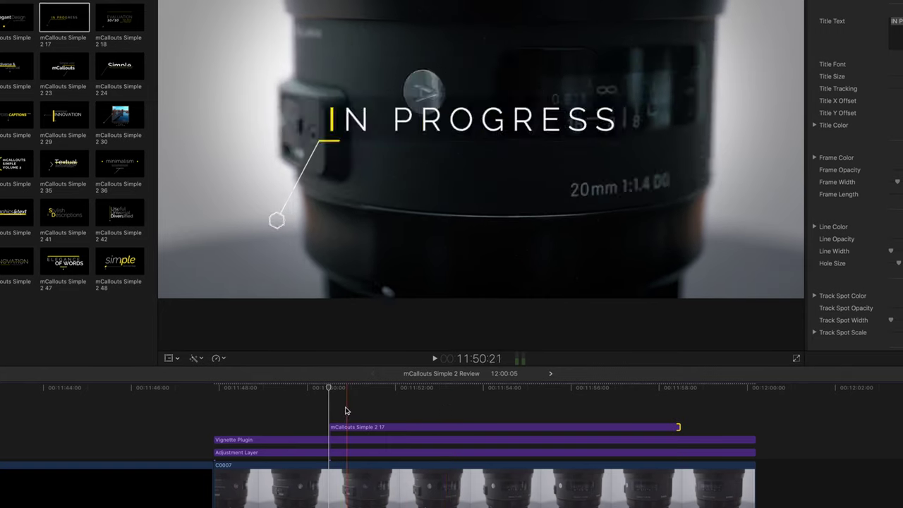
{"action": "left_click", "coordinate": [345, 426]}
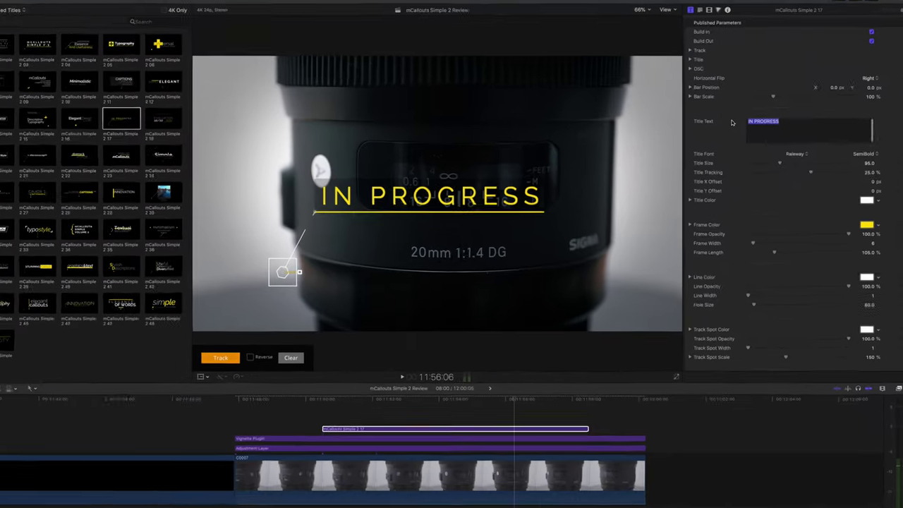
{"action": "type", "text": "SIGMA"}
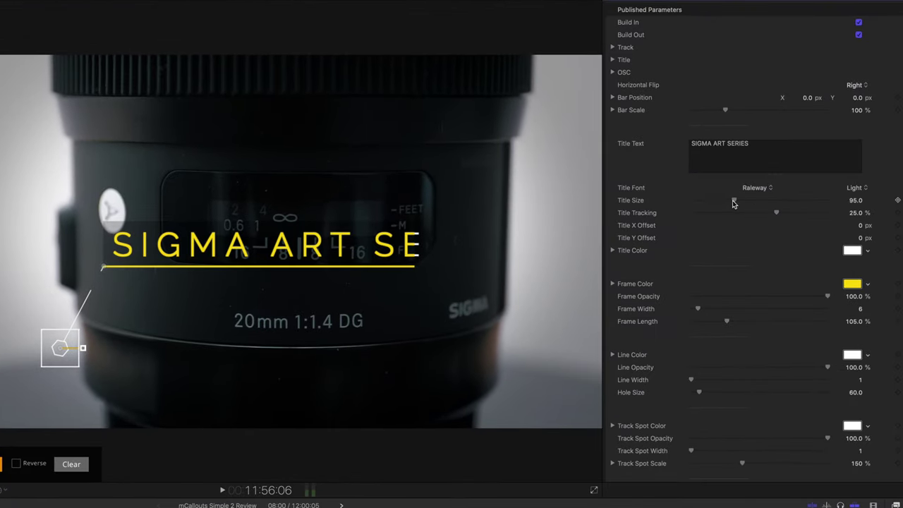
{"action": "left_click_drag", "start_coordinate": [734, 203], "coordinate": [721, 206]}
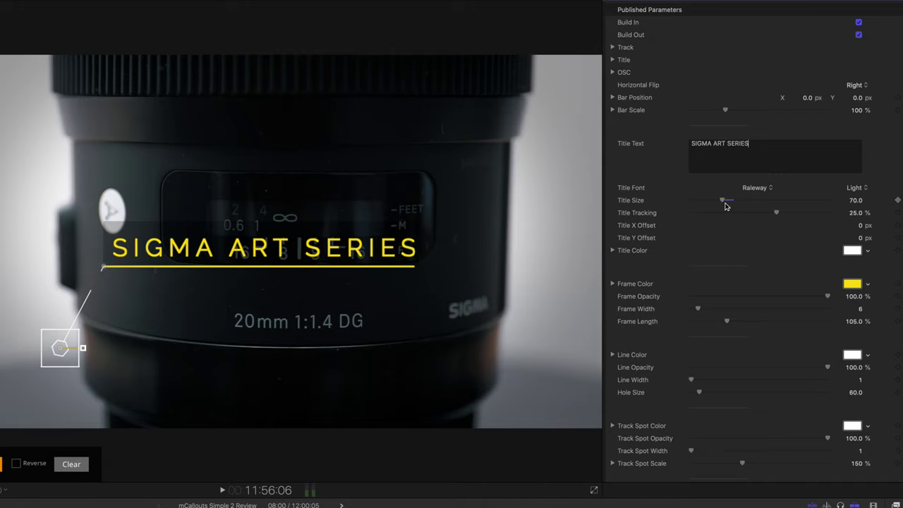
Shift the callout right, set its target box on the 20mm lettering, and park at the title's end
{"action": "left_click_drag", "start_coordinate": [253, 322], "coordinate": [375, 326]}
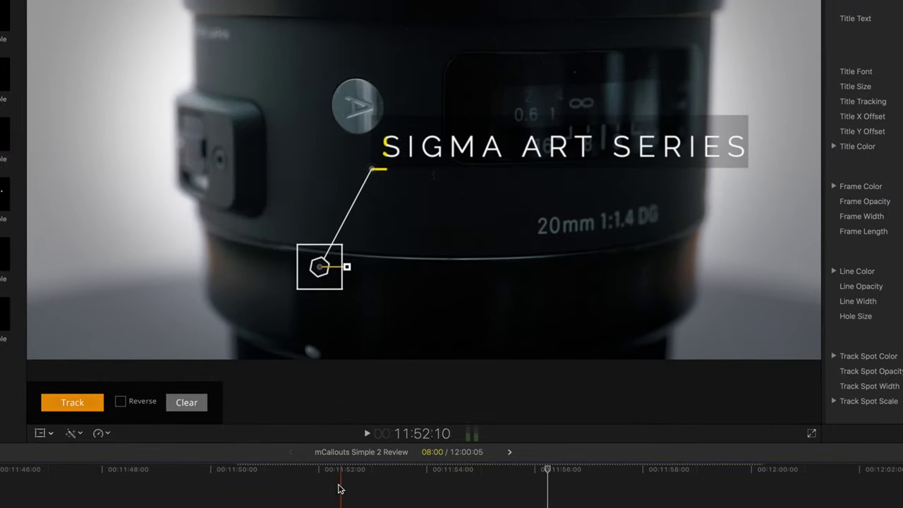
{"action": "left_click", "coordinate": [235, 490]}
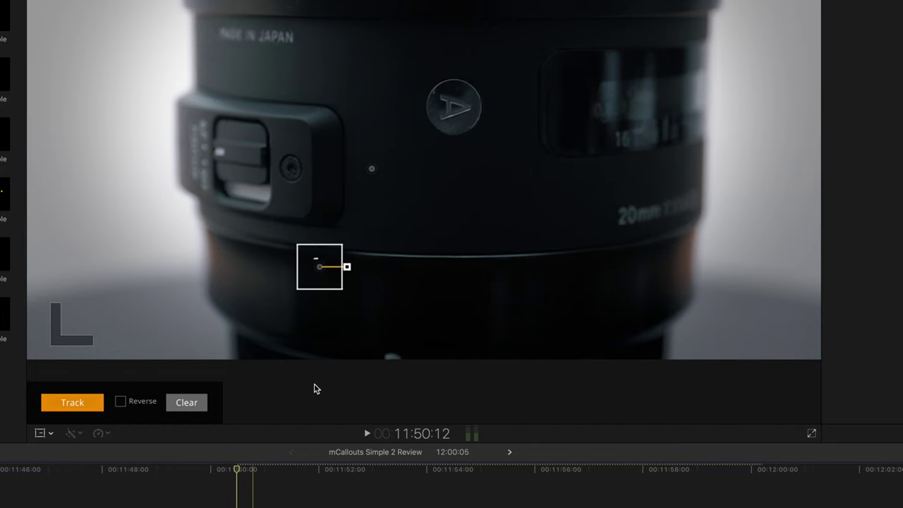
{"action": "left_click", "coordinate": [315, 389]}
{"action": "left_click_drag", "start_coordinate": [318, 261], "coordinate": [478, 250]}
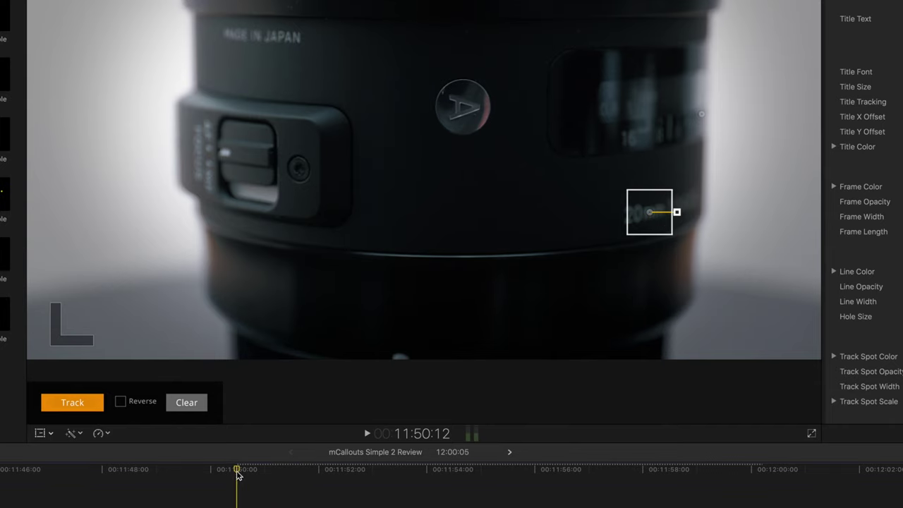
{"action": "left_click_drag", "start_coordinate": [237, 470], "coordinate": [627, 486]}
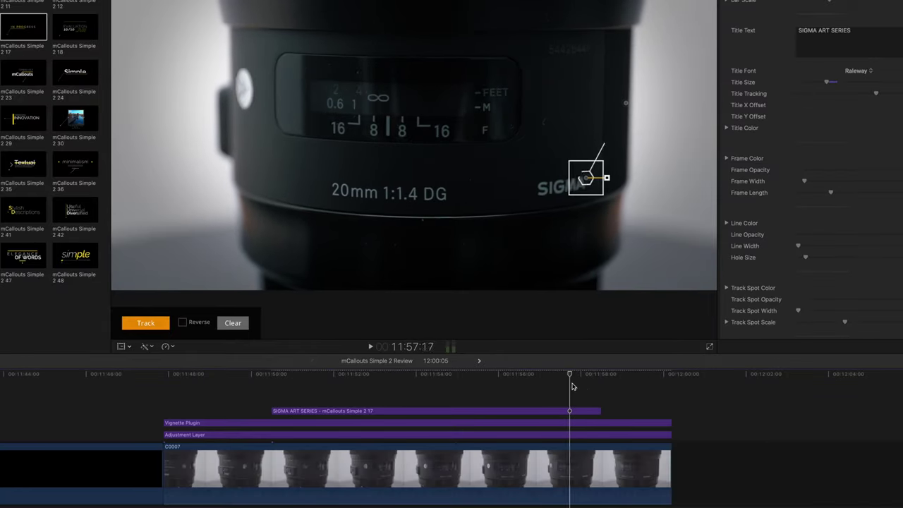
{"action": "left_click_drag", "start_coordinate": [573, 386], "coordinate": [598, 388]}
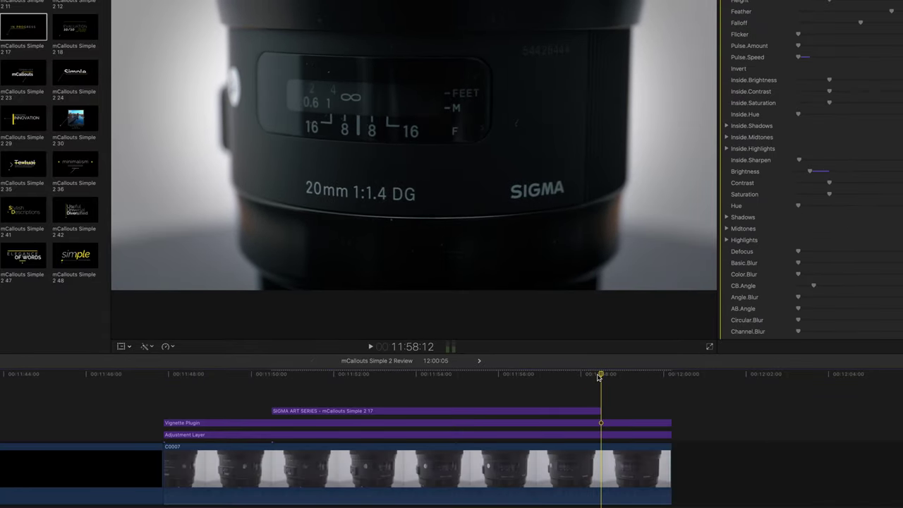
Track the SIGMA ART SERIES target in reverse over the 20mm 1:1.4 DG lettering, then play it back
{"action": "left_click", "coordinate": [597, 410]}
{"action": "key", "text": "super+equal"}
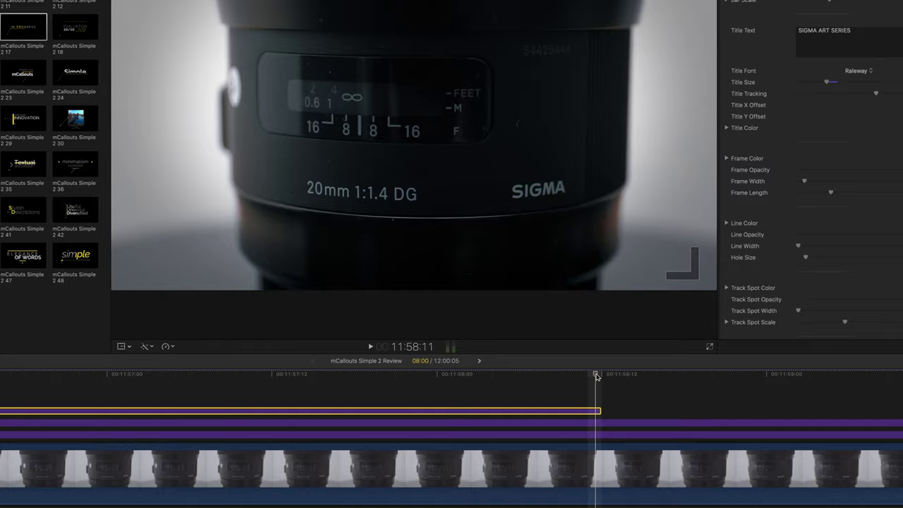
{"action": "key", "text": "super+minus"}
{"action": "key", "text": "super+minus"}
{"action": "key", "text": "super+minus"}
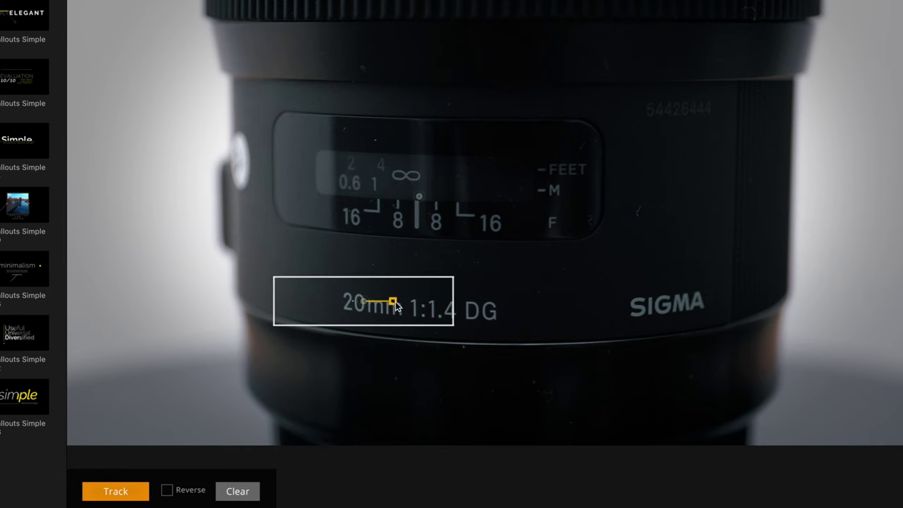
{"action": "left_click_drag", "start_coordinate": [395, 304], "coordinate": [435, 306]}
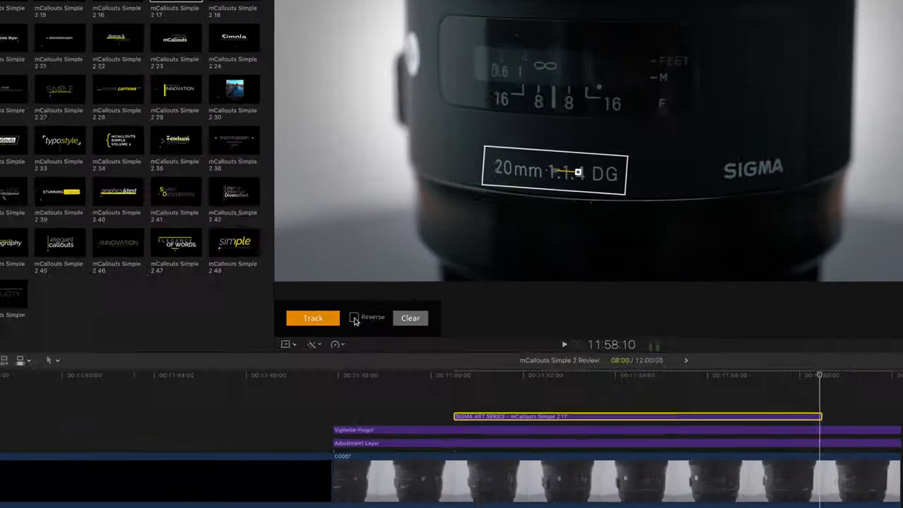
{"action": "left_click", "coordinate": [355, 319]}
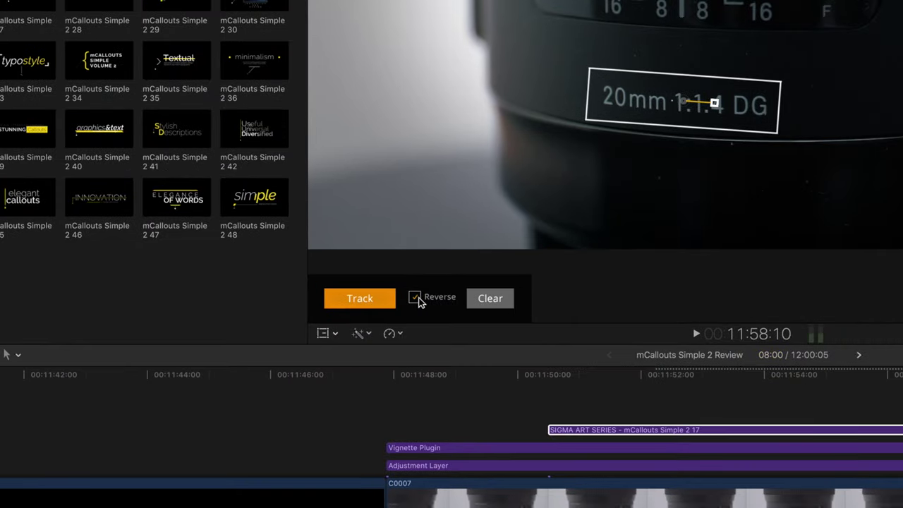
{"action": "left_click", "coordinate": [375, 305]}
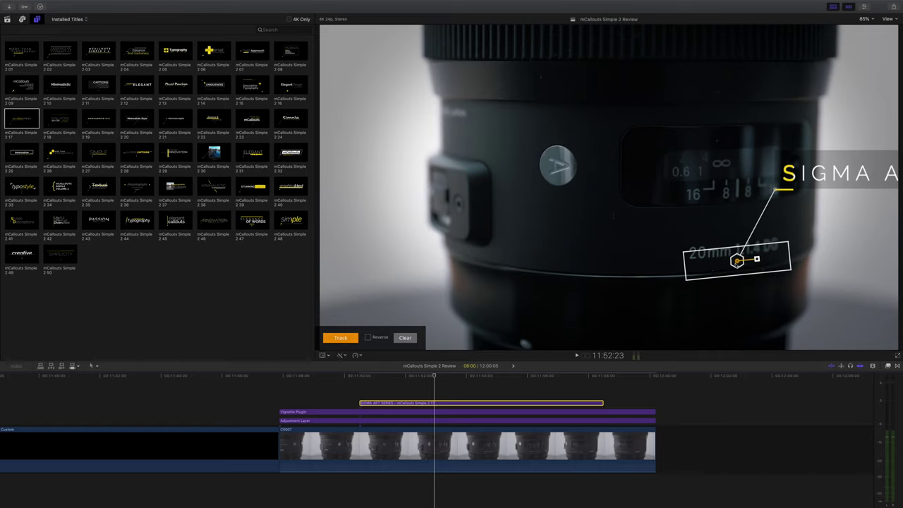
{"action": "key", "text": "super+4"}
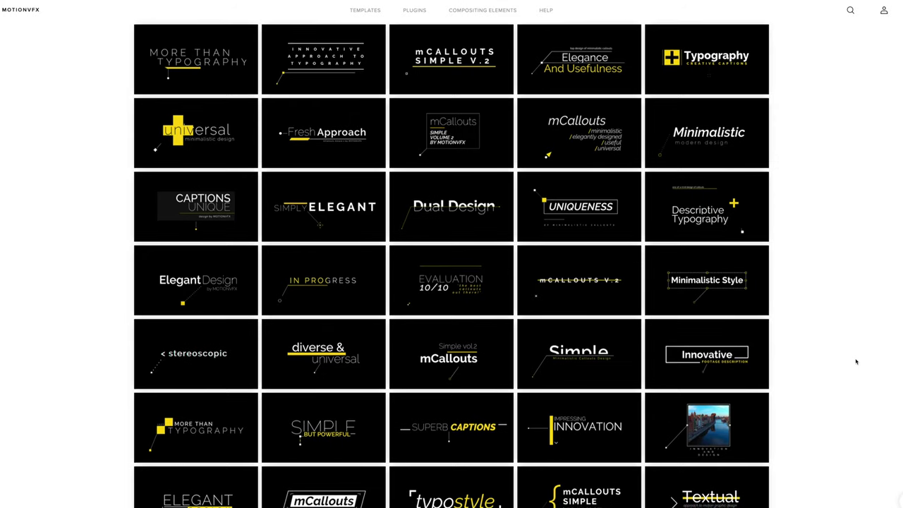
Scroll down through the grid of mCallouts Simple 2 title preview thumbnails
{"action": "scroll", "coordinate": [856, 361], "scroll_direction": "down", "scroll_amount": 2}
{"action": "scroll", "coordinate": [856, 362], "scroll_direction": "down", "scroll_amount": 3}
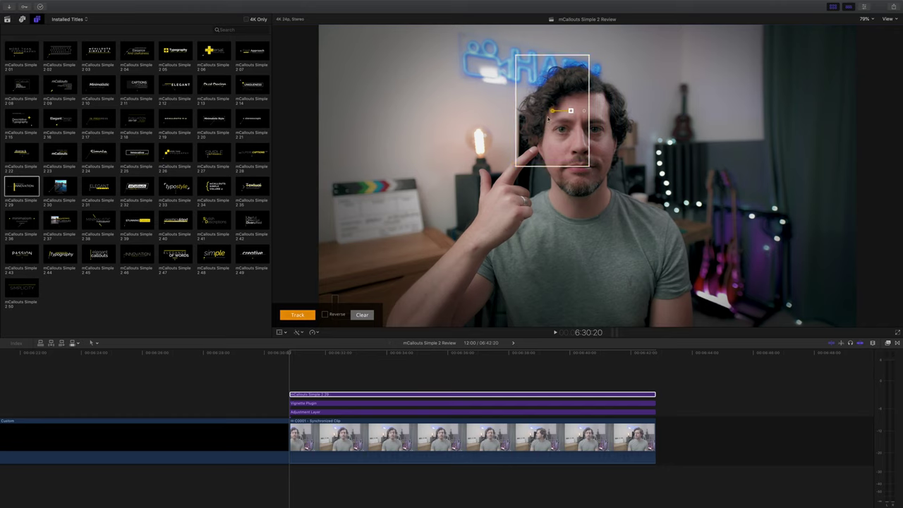
Widen the tracking box around the man's face and track it through the clip
{"action": "left_click_drag", "start_coordinate": [548, 118], "coordinate": [581, 139]}
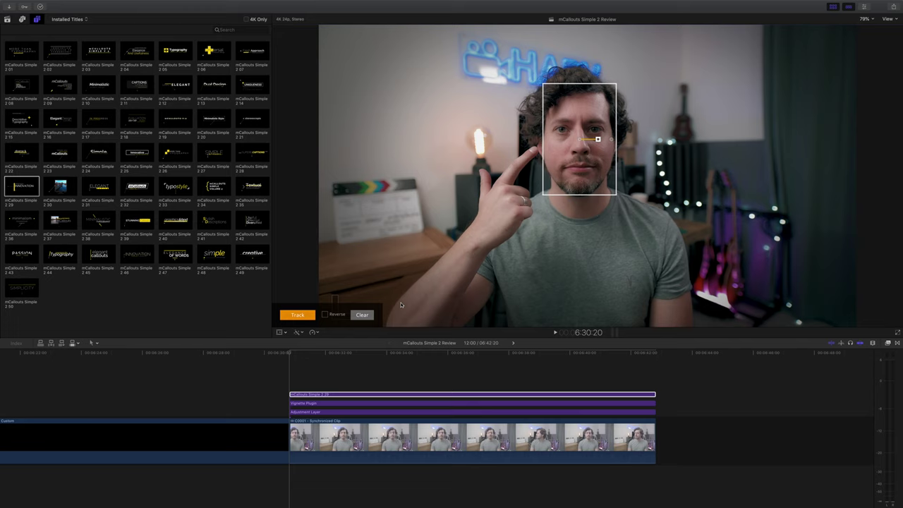
{"action": "left_click", "coordinate": [302, 315]}
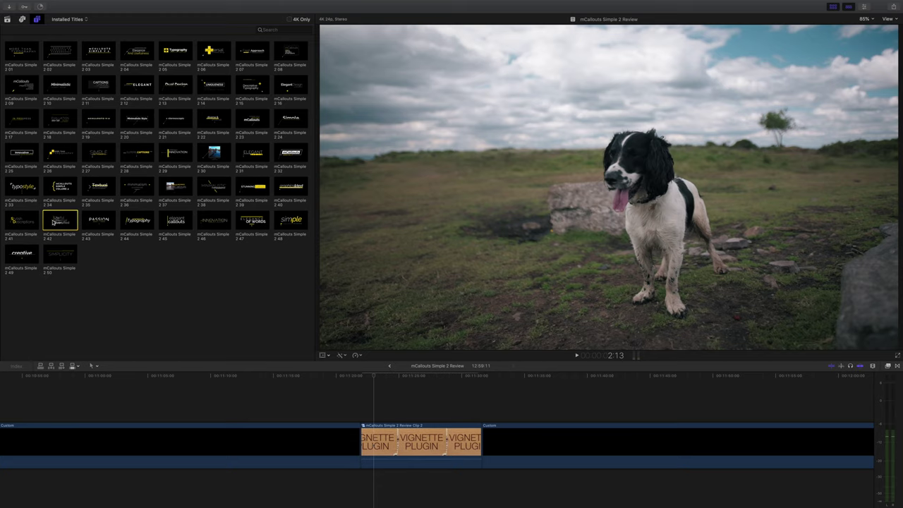
Add a slightly shortened mCallouts Simple 2 42 above the dog clip, scale it to about 81%, and retitle it Example
{"action": "left_click_drag", "start_coordinate": [69, 237], "coordinate": [363, 417]}
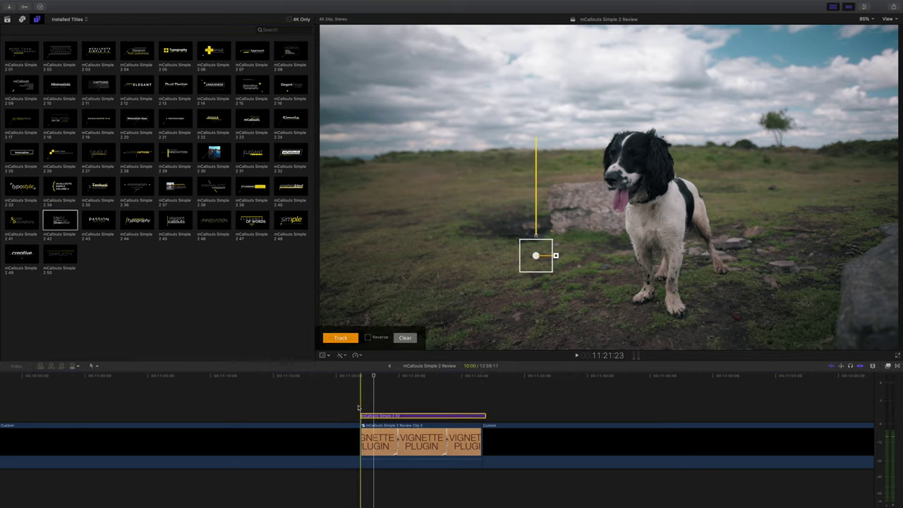
{"action": "left_click_drag", "start_coordinate": [485, 417], "coordinate": [481, 417]}
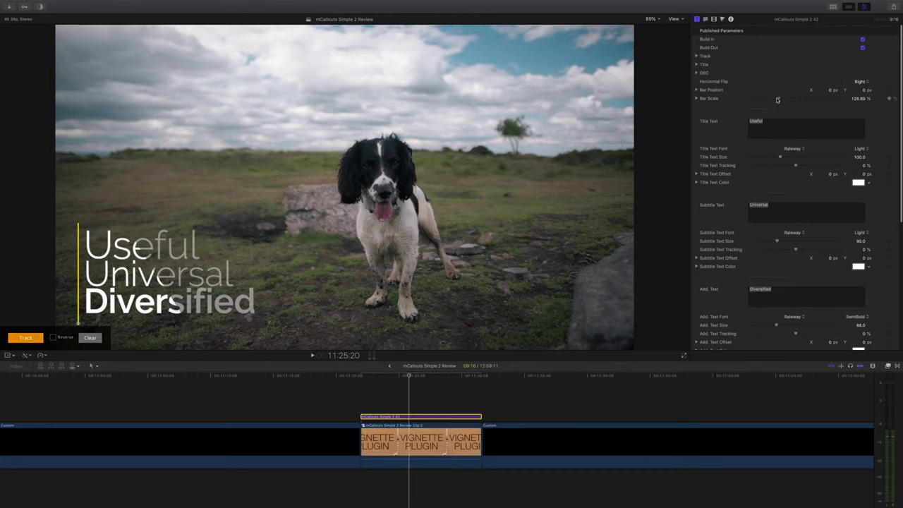
{"action": "left_click_drag", "start_coordinate": [777, 99], "coordinate": [769, 98]}
{"action": "double_click", "coordinate": [755, 120]}
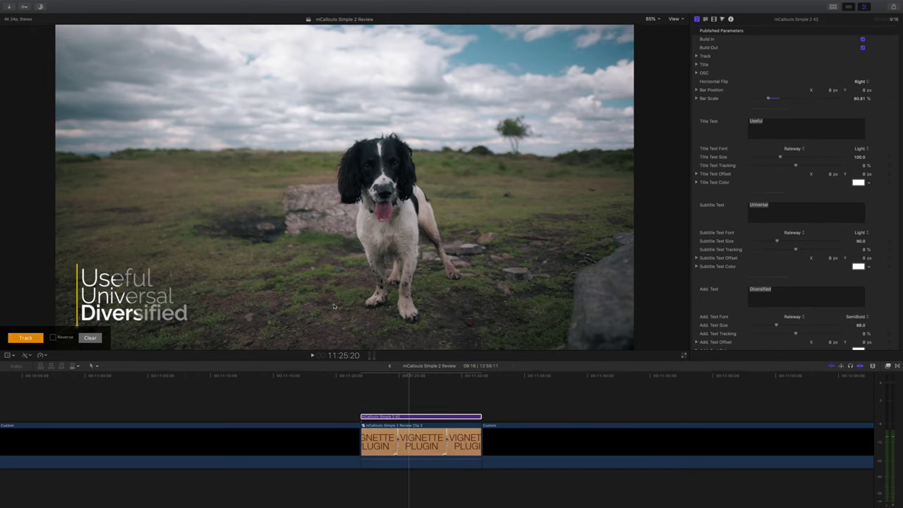
{"action": "type", "text": "Example"}
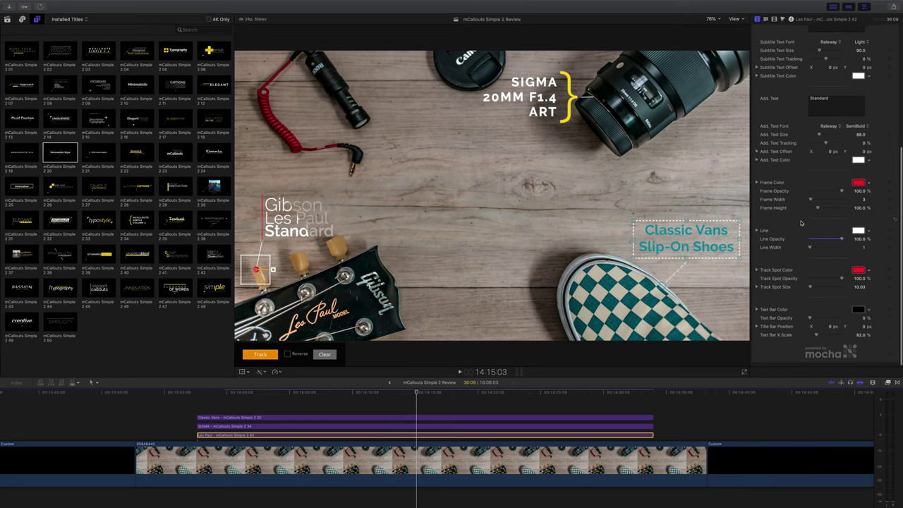
Place mCallouts Simple 2.03 above the callouts and extend it to end with them
{"action": "scroll", "coordinate": [818, 234], "scroll_direction": "up", "scroll_amount": 3}
{"action": "left_click", "coordinate": [410, 417]}
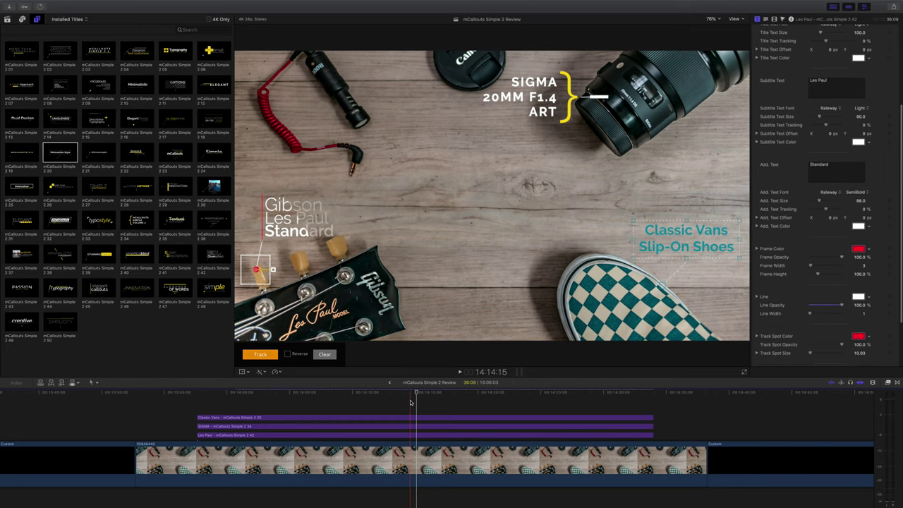
{"action": "left_click_drag", "start_coordinate": [97, 53], "coordinate": [199, 409]}
{"action": "left_click_drag", "start_coordinate": [318, 410], "coordinate": [653, 411]}
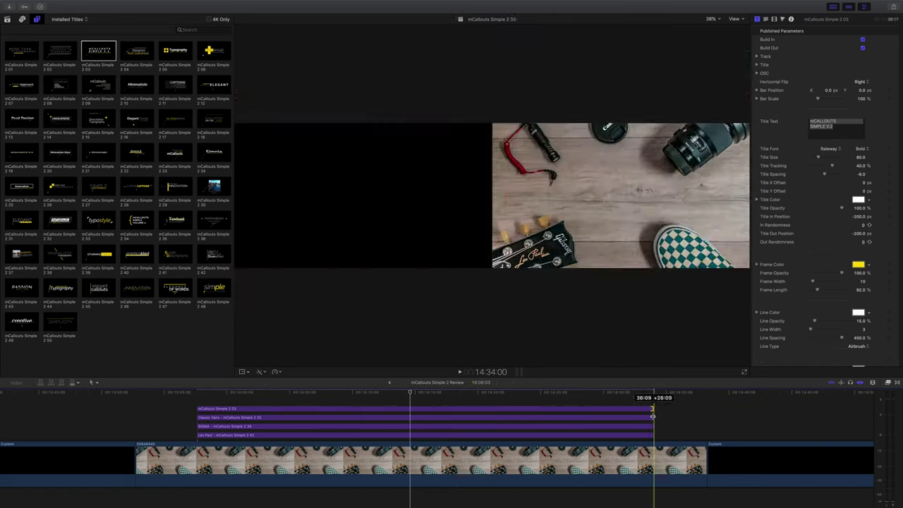
Show horizon guides in the viewer and reselect the main title clip
{"action": "left_click", "coordinate": [734, 19]}
{"action": "left_click", "coordinate": [754, 149]}
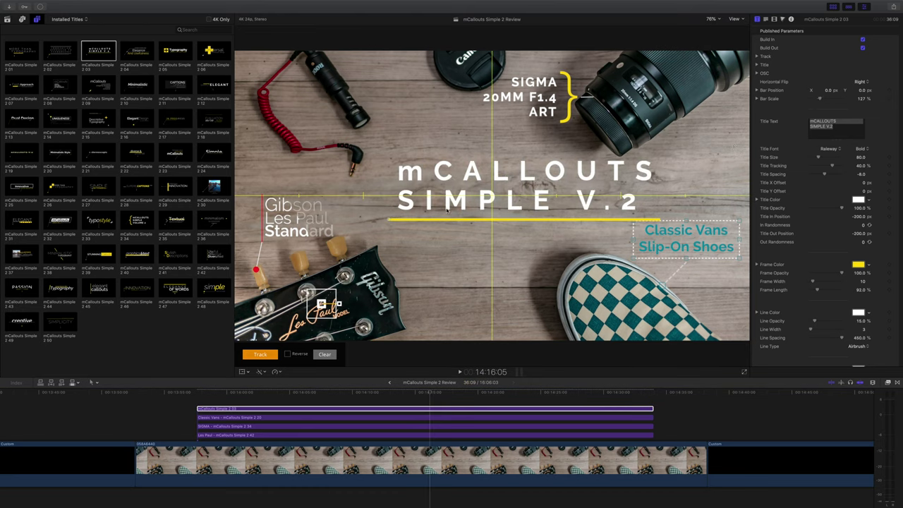
{"action": "scroll", "coordinate": [821, 270], "scroll_direction": "down", "scroll_amount": 3}
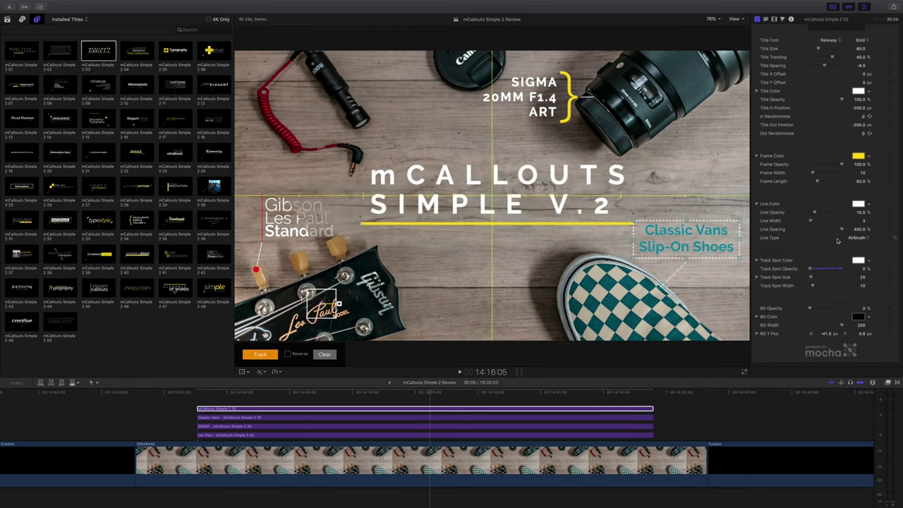
{"action": "left_click", "coordinate": [688, 238]}
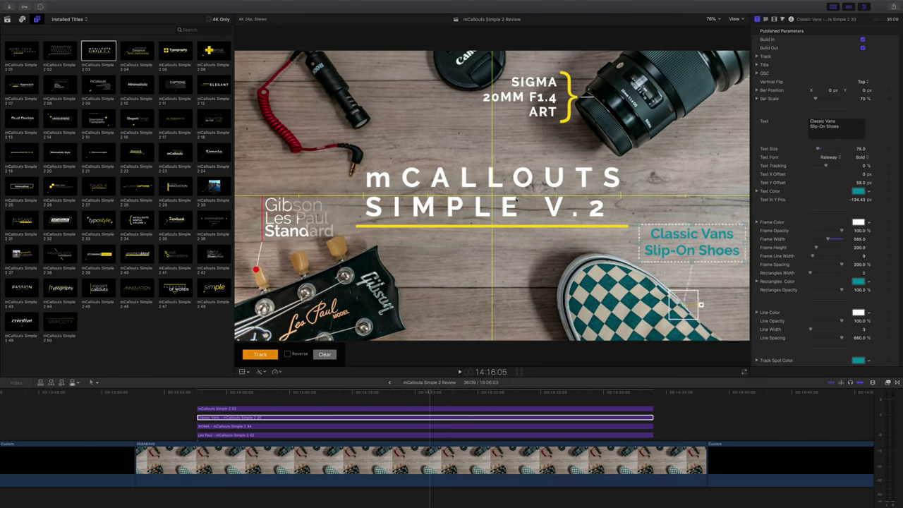
{"action": "key", "text": "super+Up"}
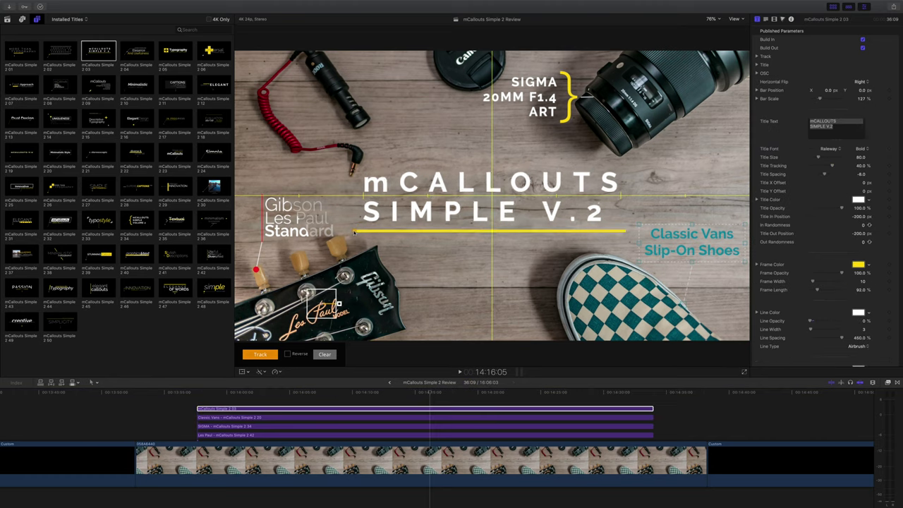